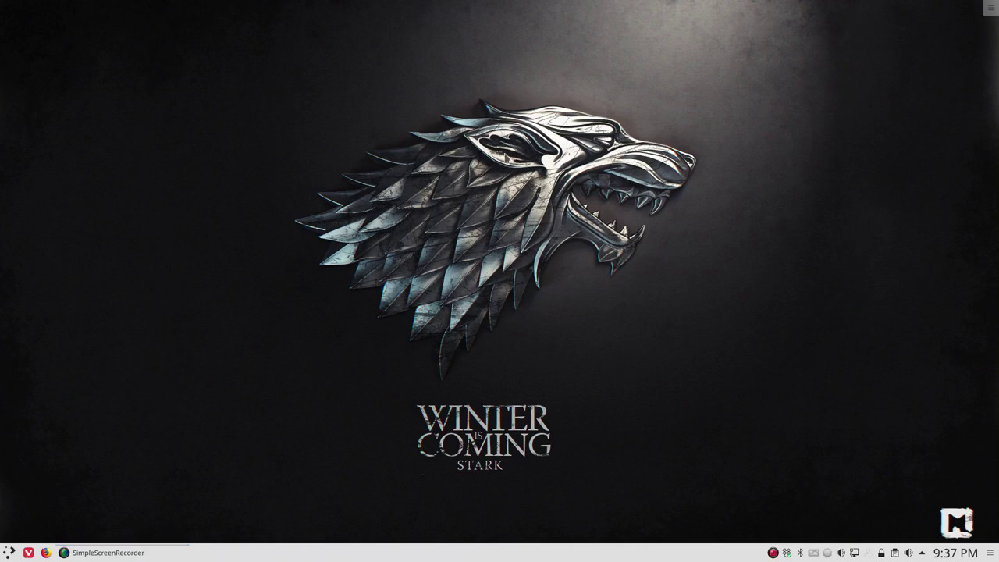
Open a Konsole terminal window and move it toward the upper middle of the desktop
key("ctrl+alt+t")
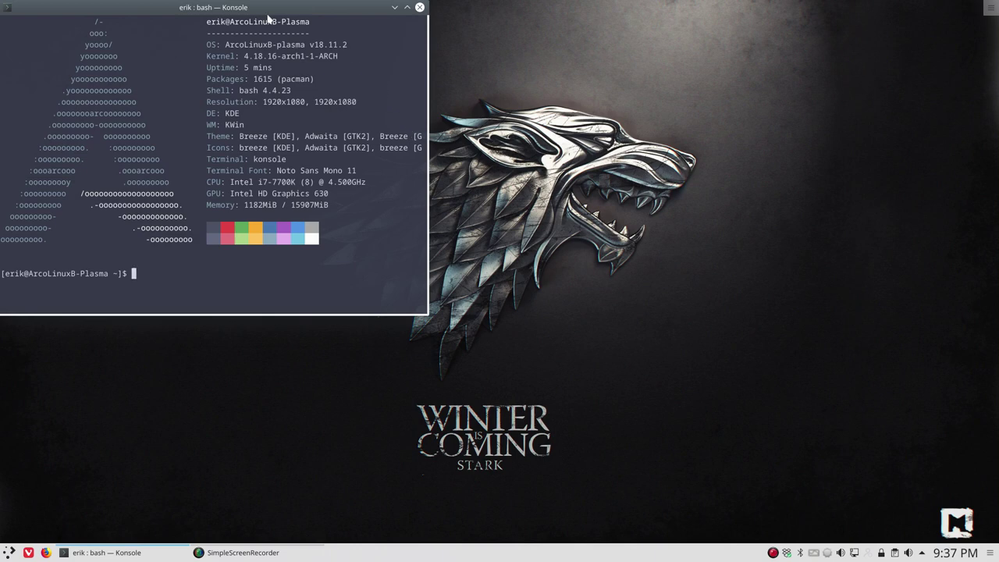
left_click(419, 8)
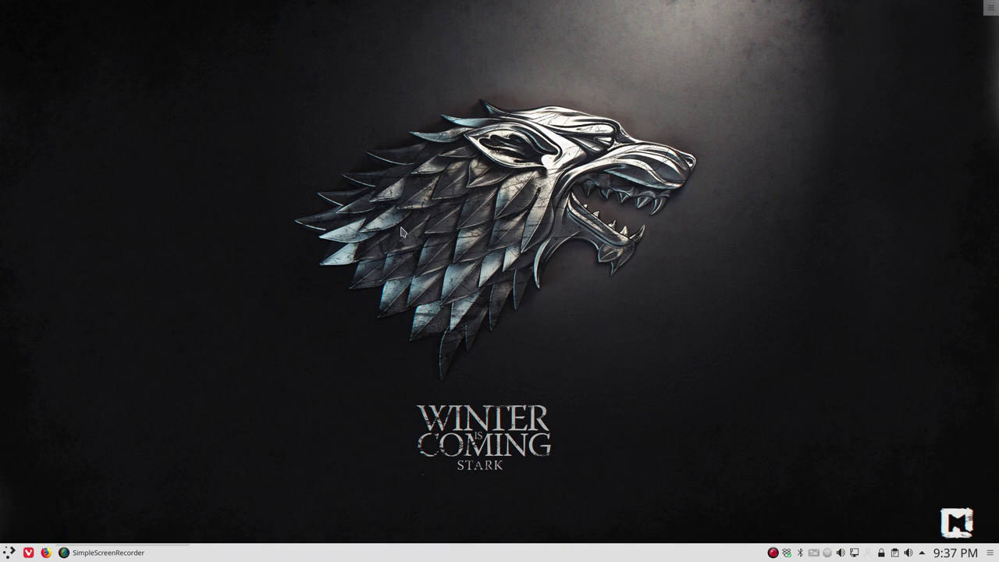
key("ctrl+alt+t")
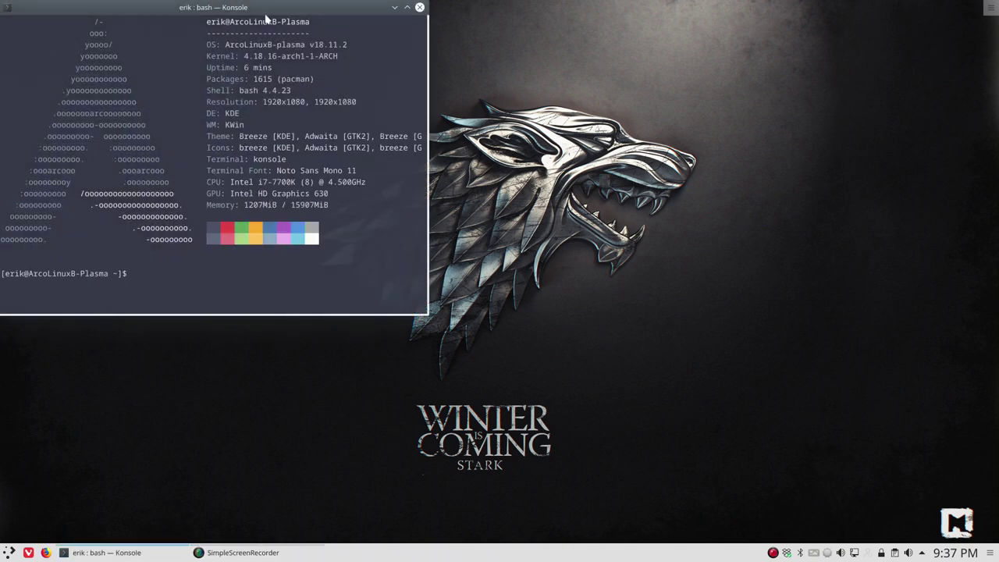
left_click_drag(266, 17, 515, 42)
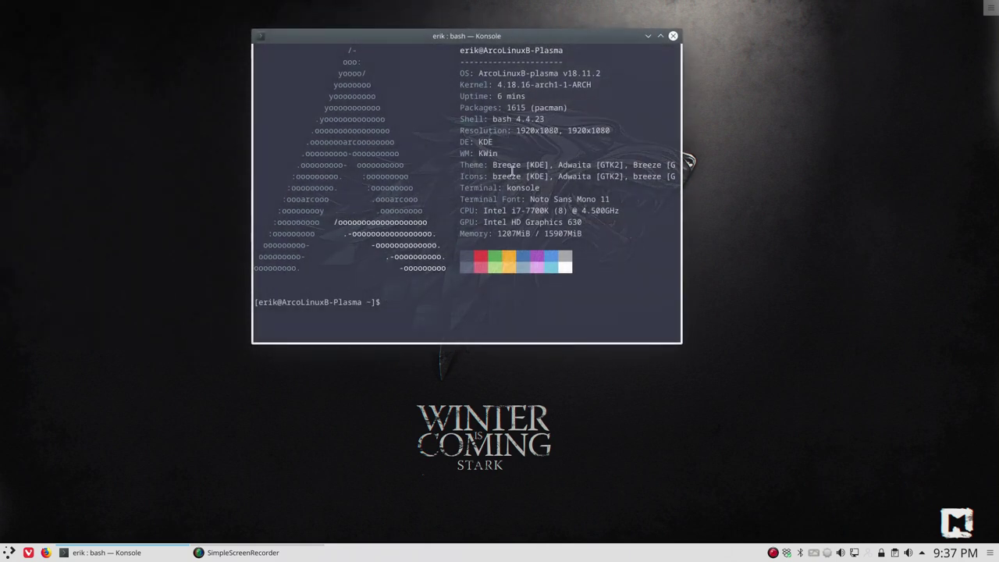
left_click_drag(507, 188, 540, 188)
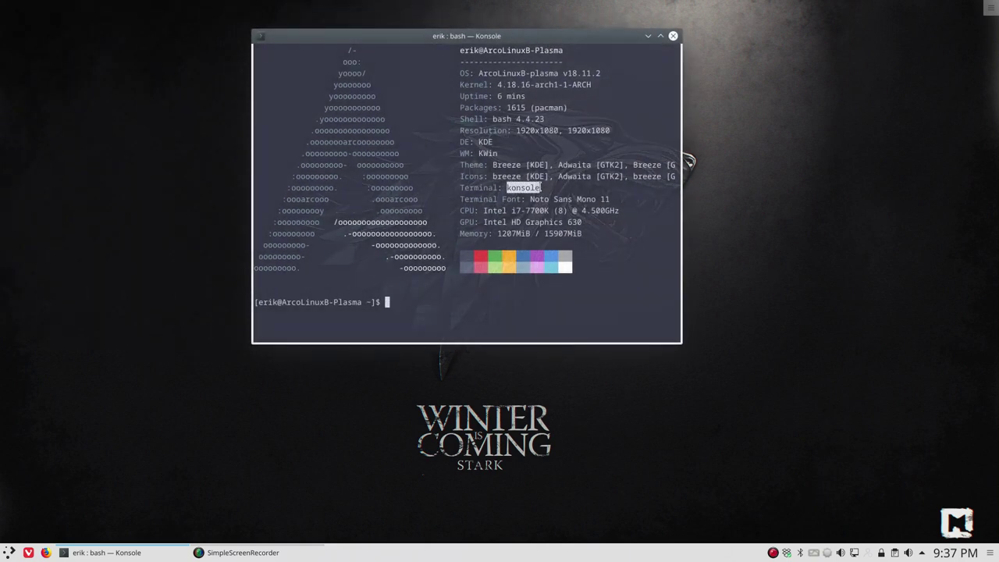
left_click(445, 298)
Search the repositories with "yay discord", examine the arcolinux_repo_3party and aur entries for discord, and exit without choosing a package
type("yay")
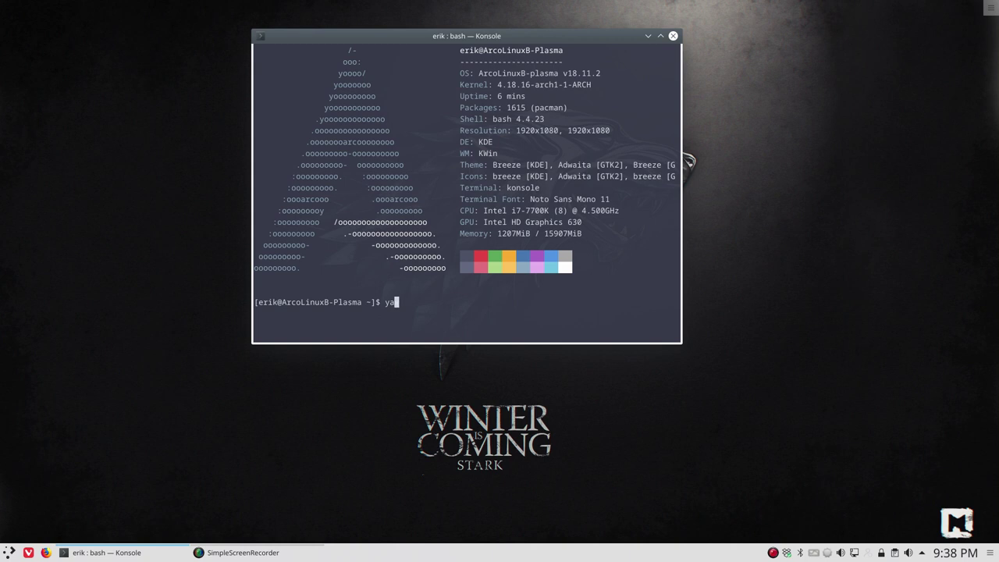
key("BackSpace")
key("BackSpace")
type("yay discord")
key("Return")
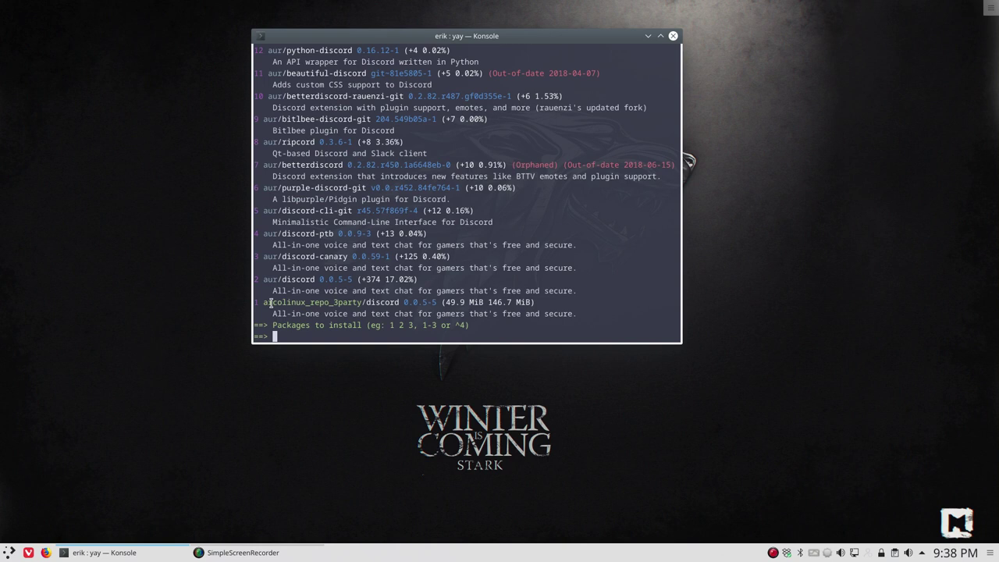
double_click(379, 301)
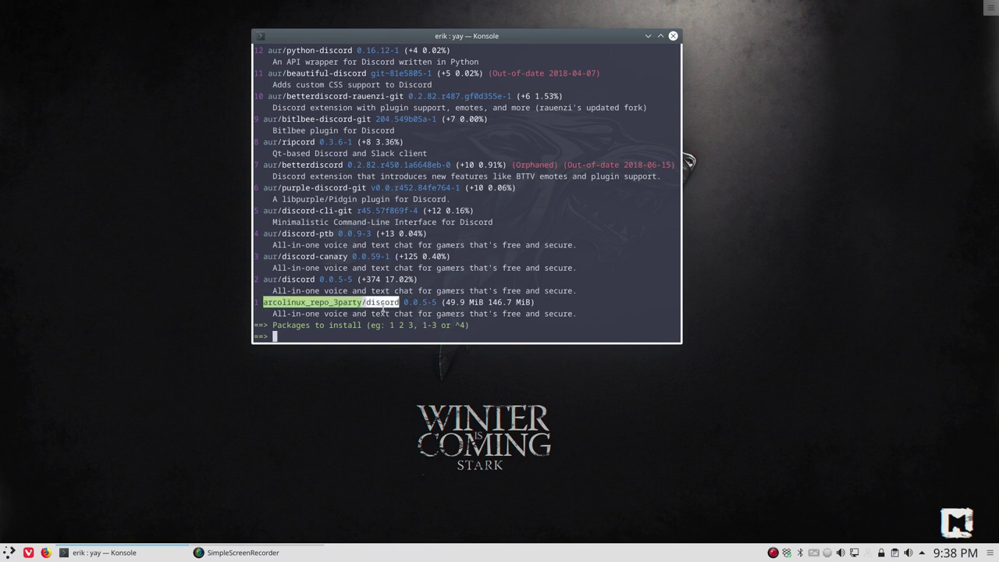
left_click(398, 302)
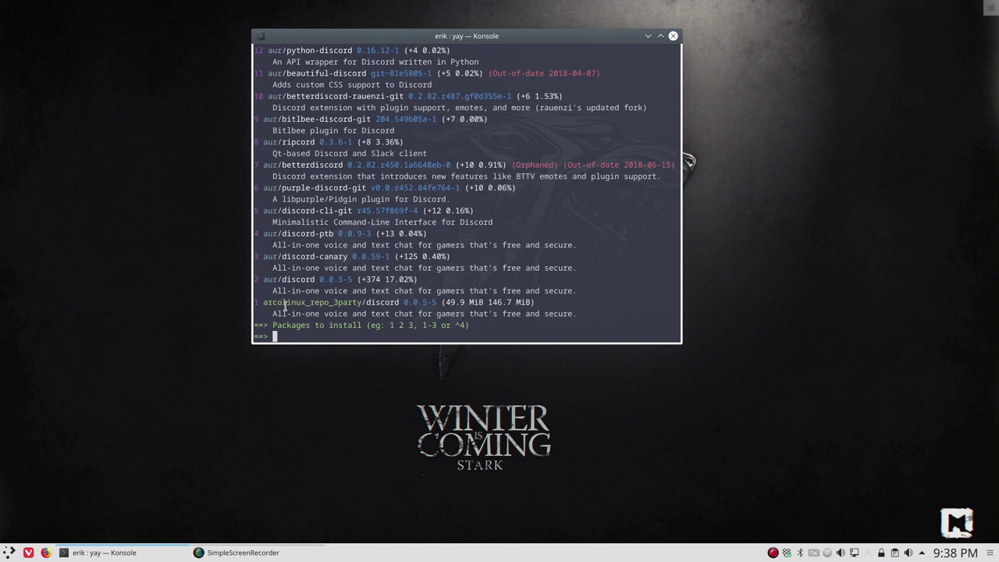
left_click_drag(365, 302, 399, 303)
left_click(317, 302)
key("ctrl+c")
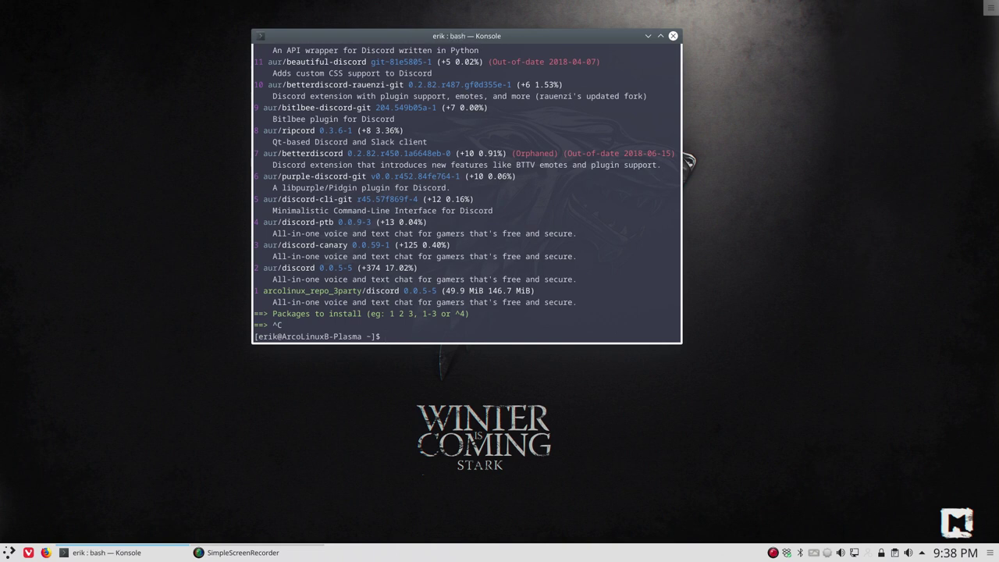
left_click_drag(277, 268, 253, 269)
left_click(413, 320)
Install Discord with "sudo pacman -S discord", entering the sudo password and accepting the installation
type("sudo pacman -S discord")
key("Return")
key("Return")
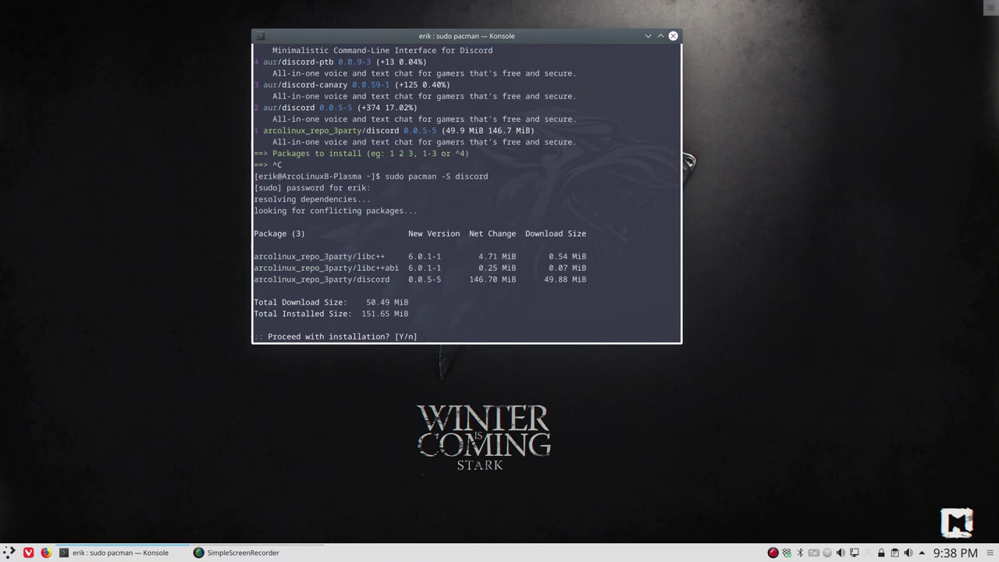
key("Return")
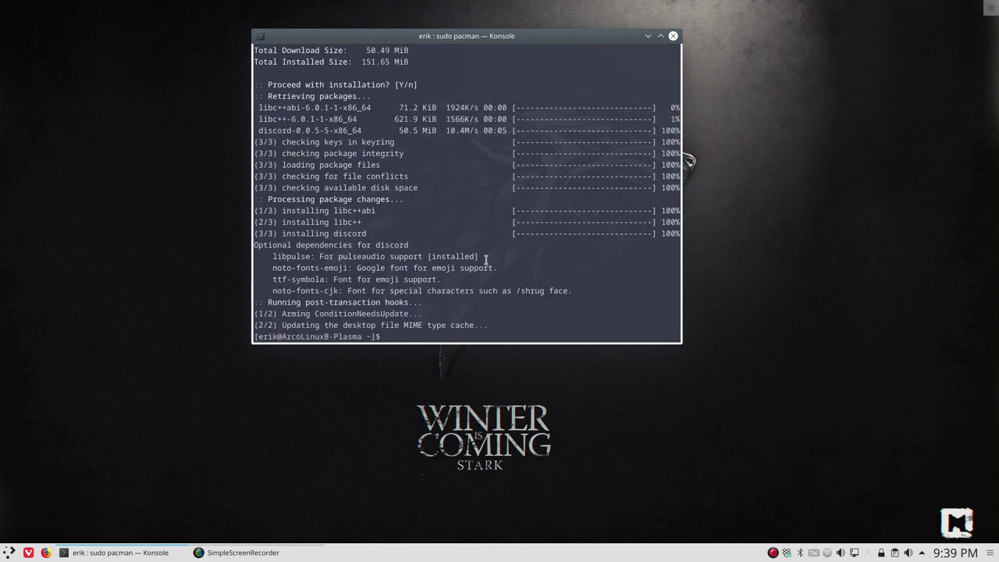
Close the terminal and launch Discord to its login form, dismissing the desktop notification
left_click(674, 36)
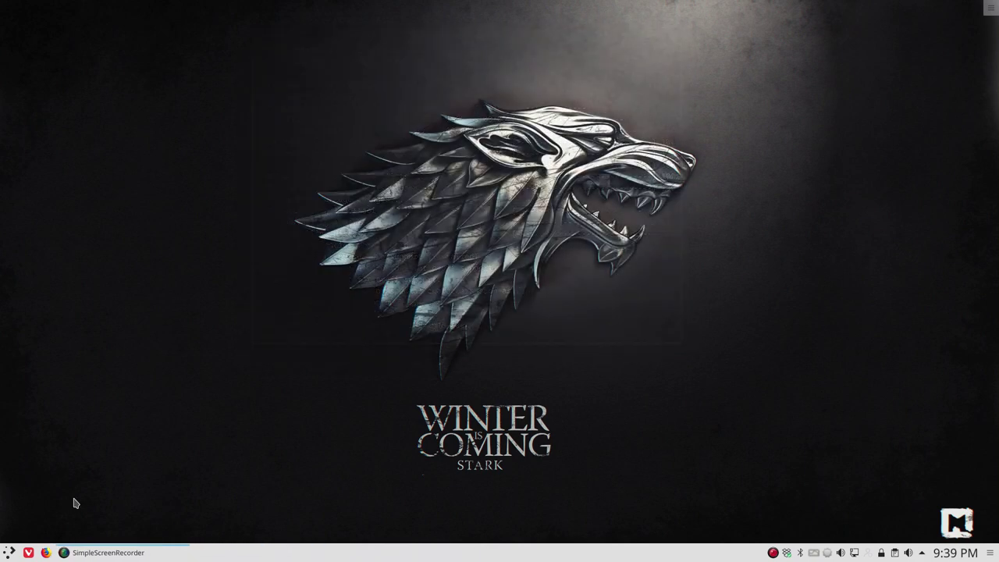
left_click(10, 551)
type("discord")
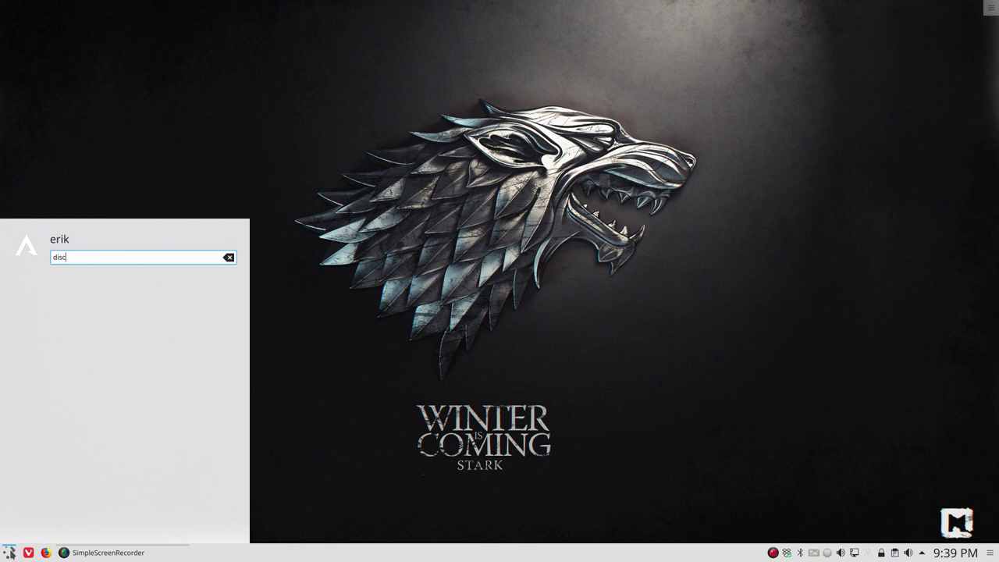
key("Return")
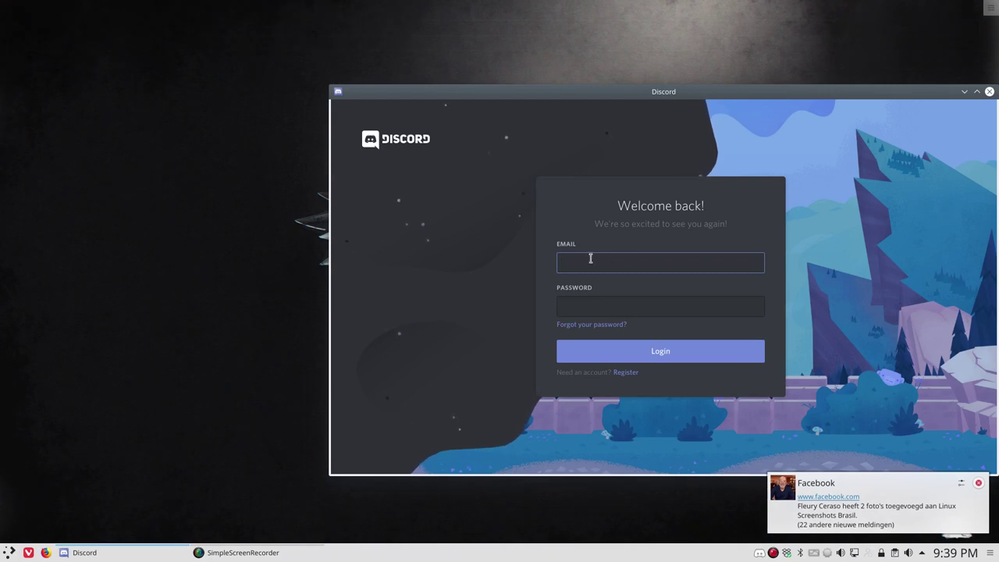
left_click(980, 483)
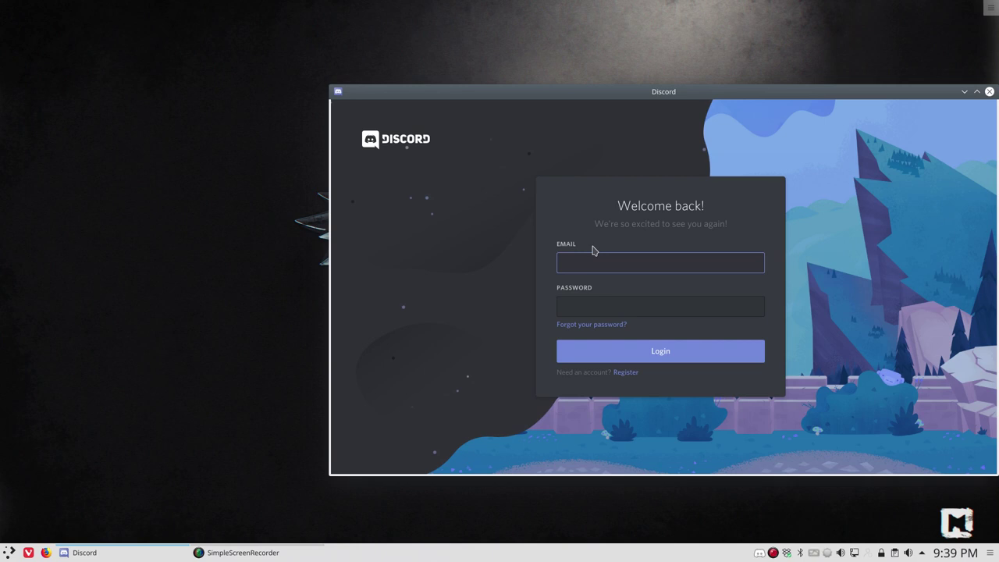
left_click(597, 300)
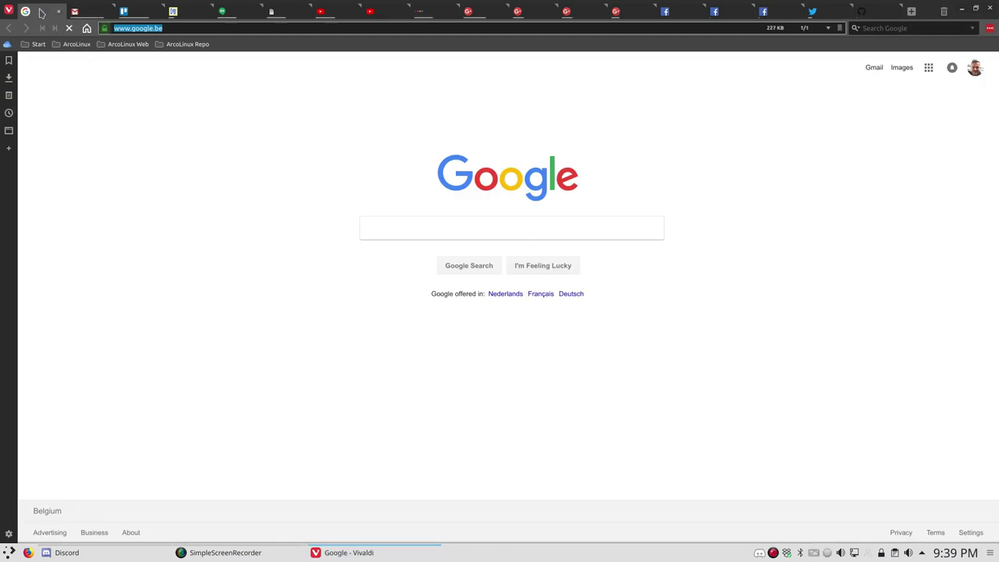
In Vivaldi, close all tabs except the Google one and load arcolinux.info in it
right_click(39, 11)
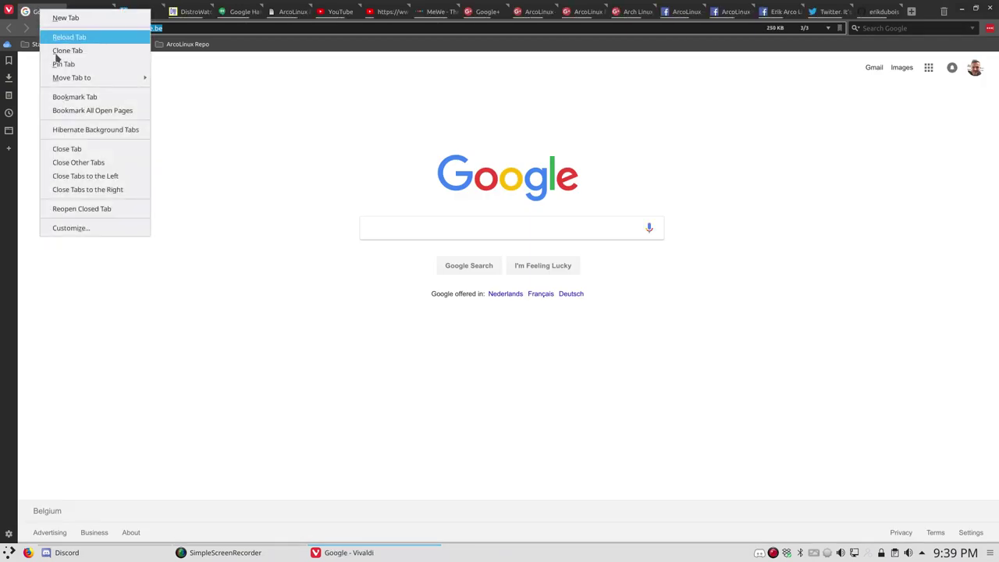
left_click(78, 162)
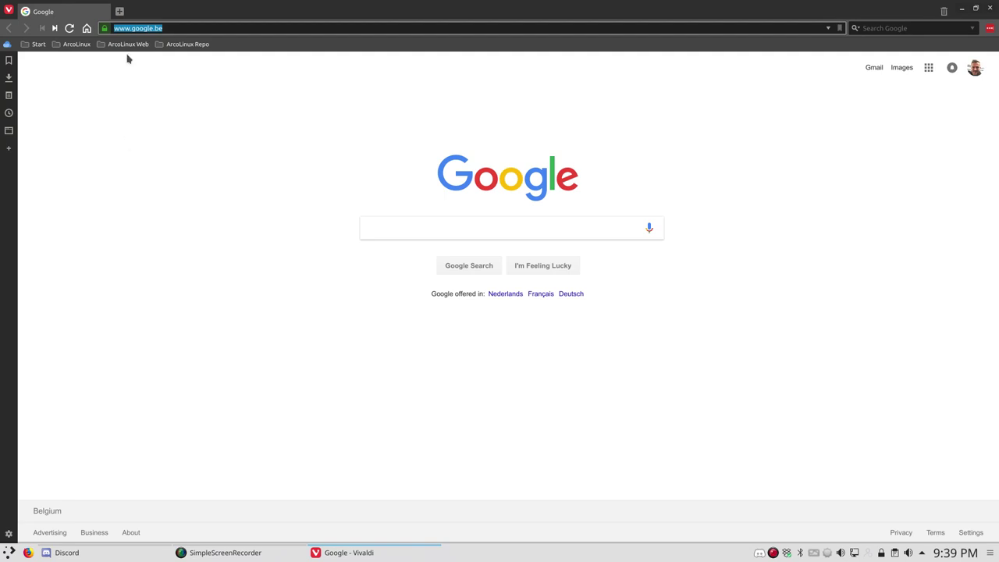
left_click_drag(187, 24, 101, 28)
type("arcolinux")
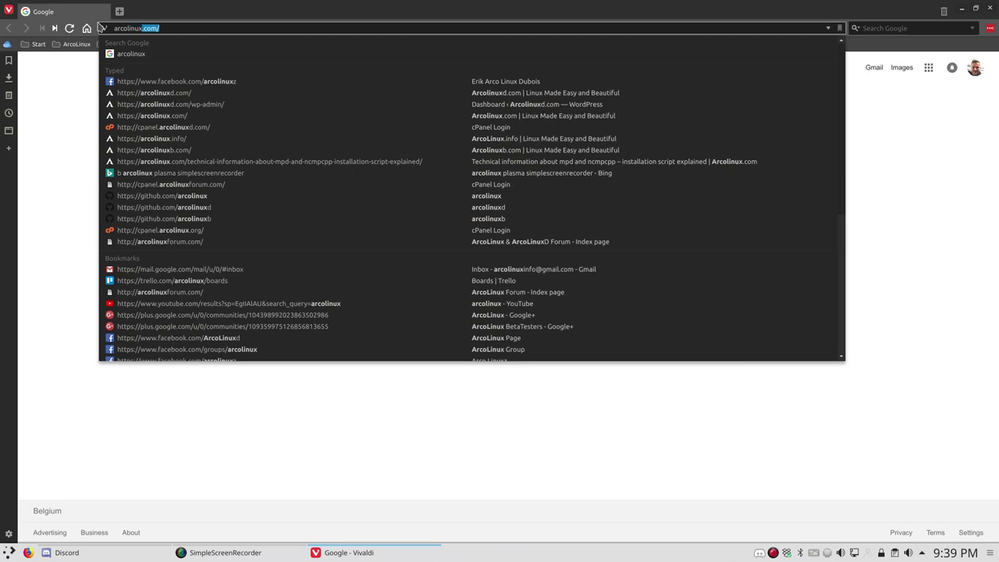
type(".info")
key("Return")
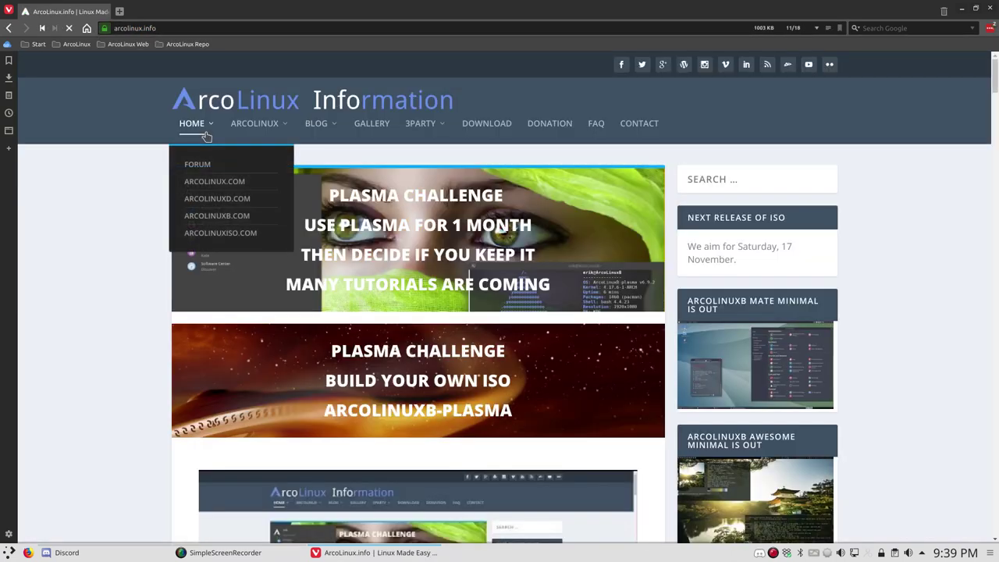
Open the ArcoLinux Editions page and search it for "disco" to locate the Discord invitation section
mouse_move(263, 134)
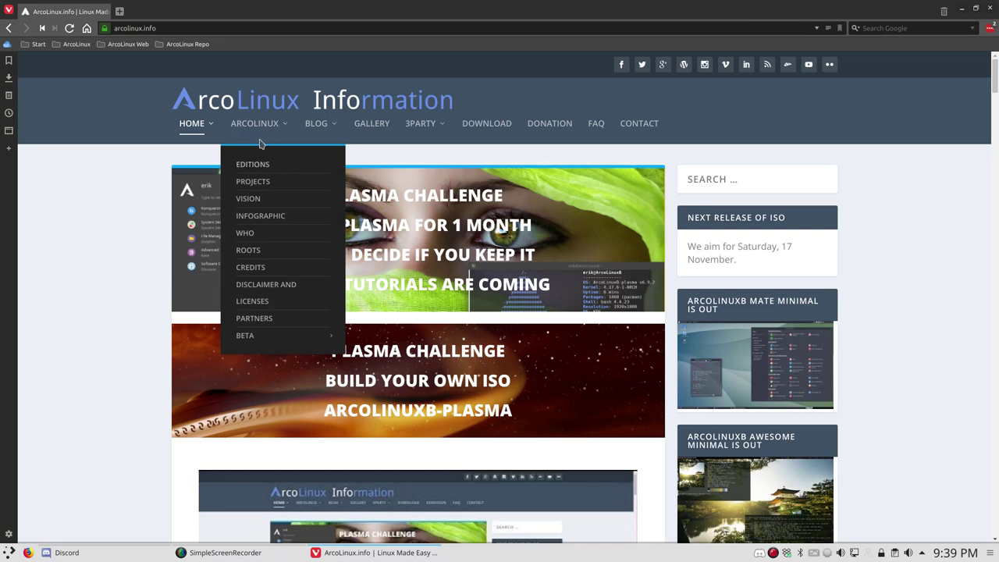
left_click(253, 164)
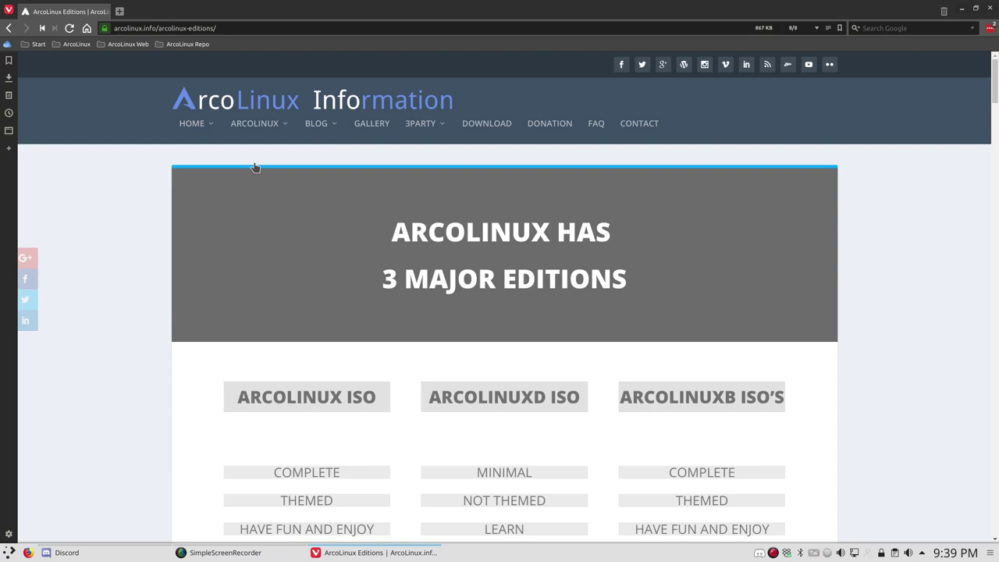
scroll(154, 281, "down", 8)
scroll(155, 285, "down", 5)
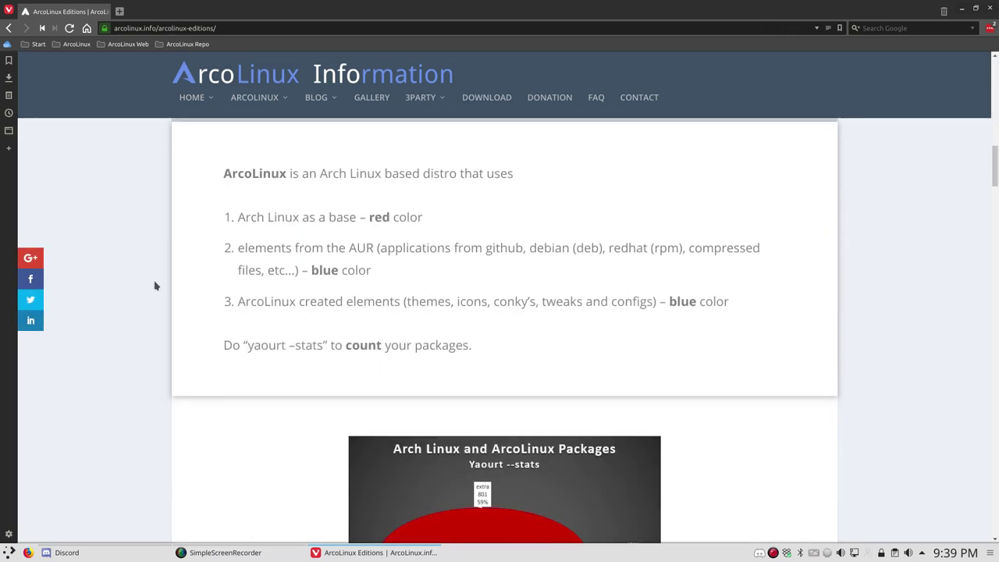
key("ctrl+f")
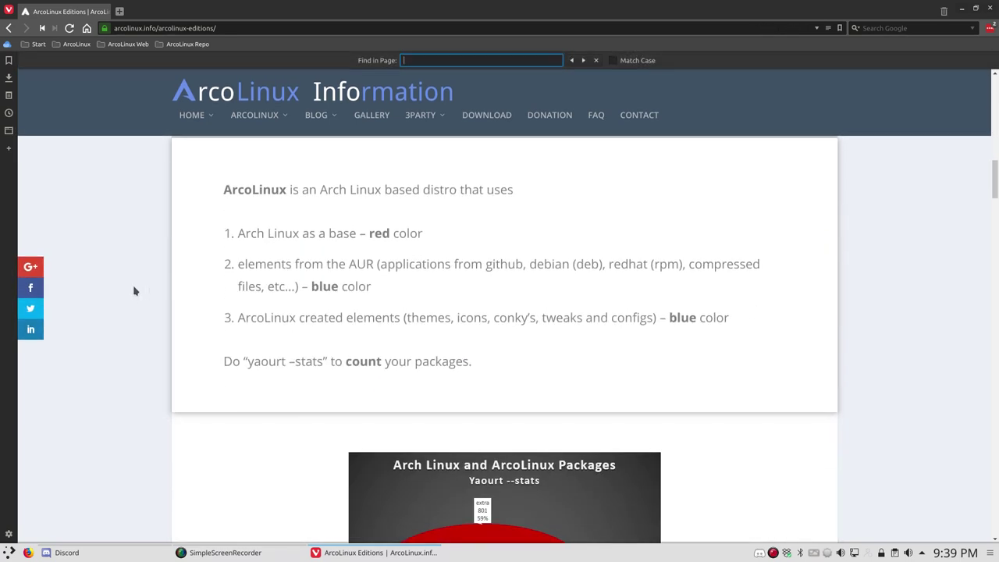
type("disco")
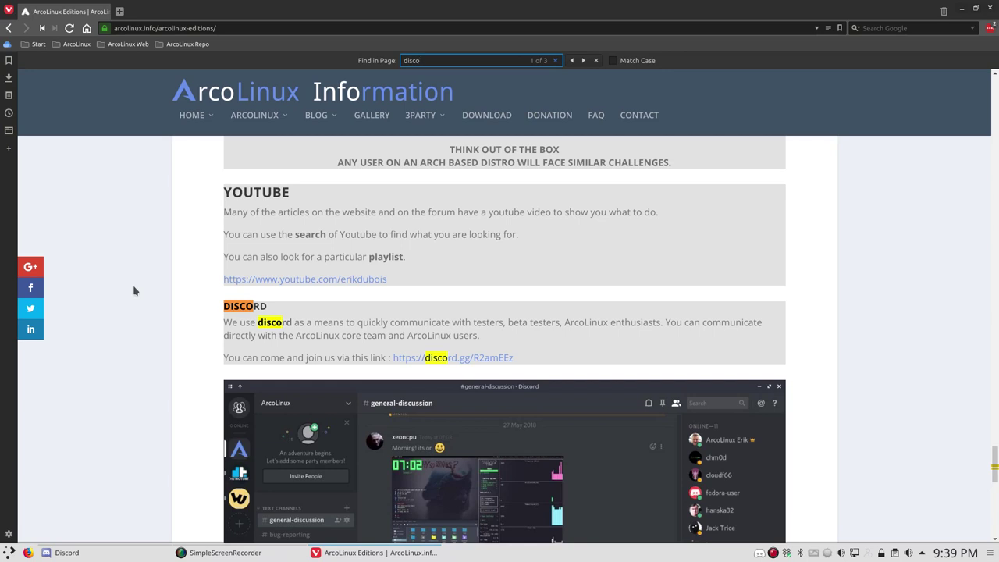
left_click(248, 362)
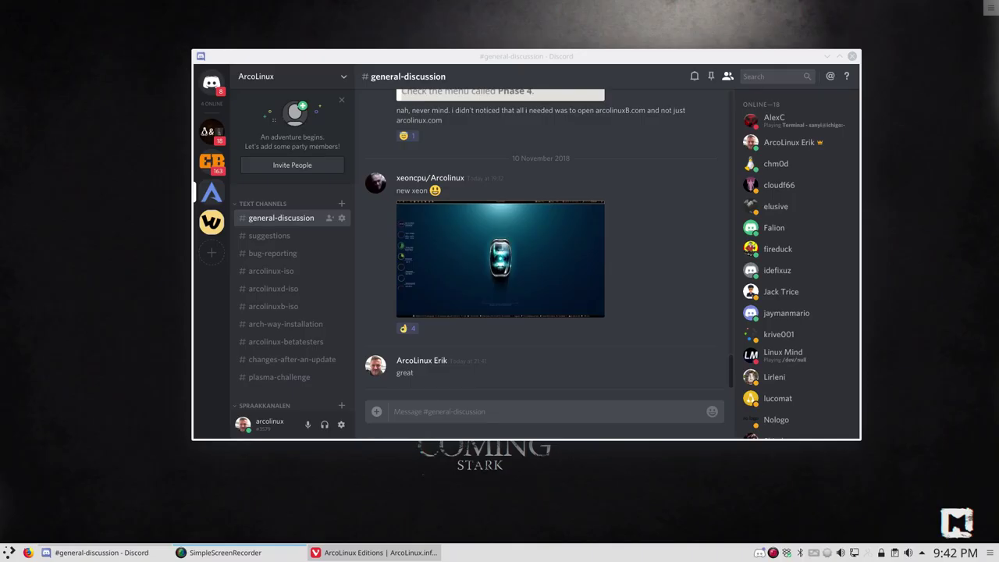
Close the Discord window and open the Home folder in the Dolphin file manager
left_click(518, 56)
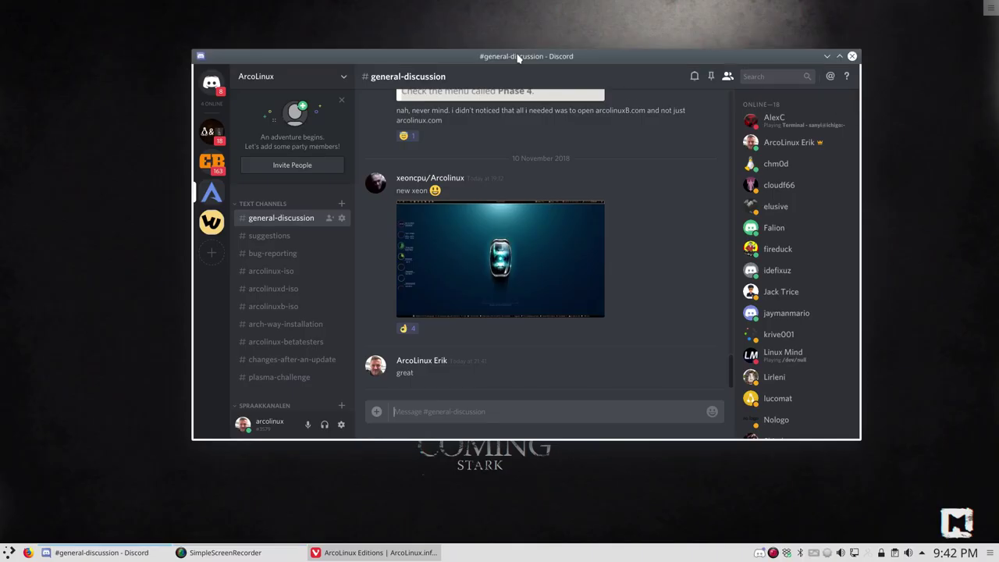
left_click(854, 57)
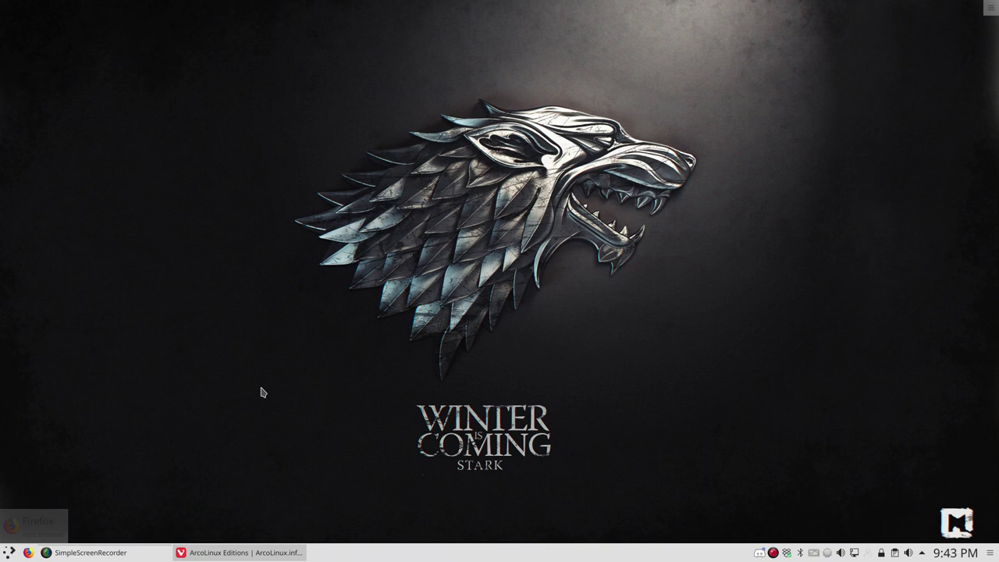
right_click(199, 288)
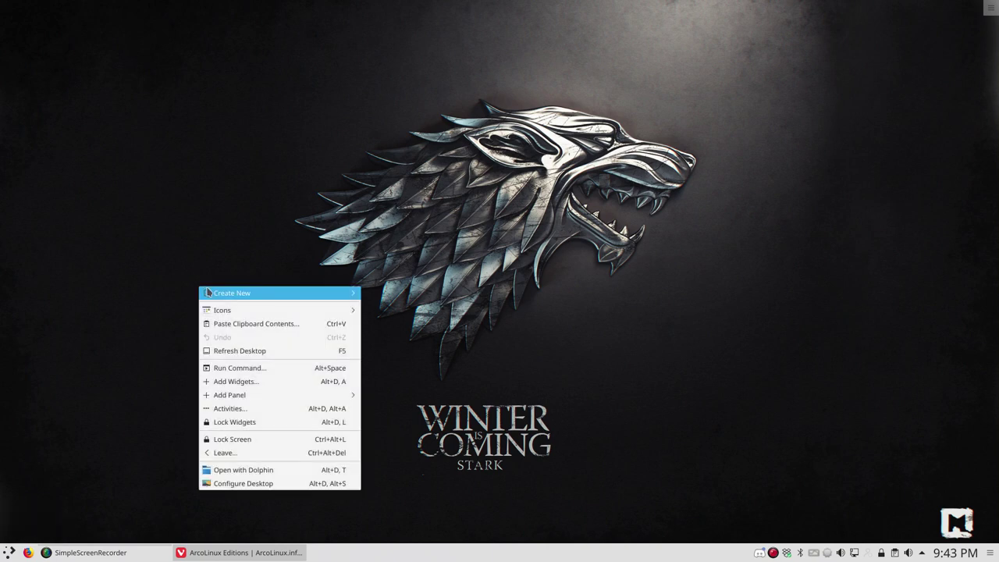
left_click(238, 470)
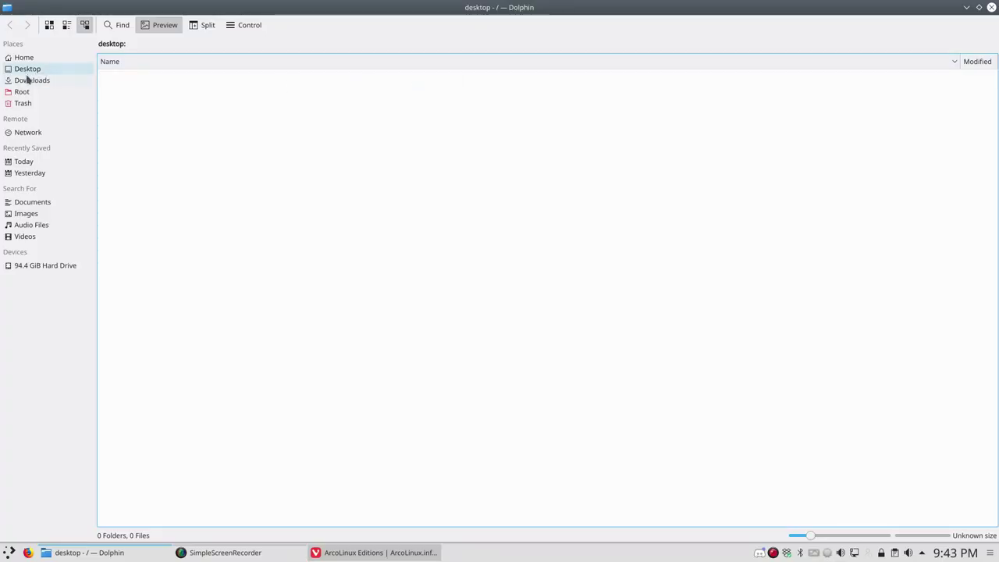
left_click(32, 58)
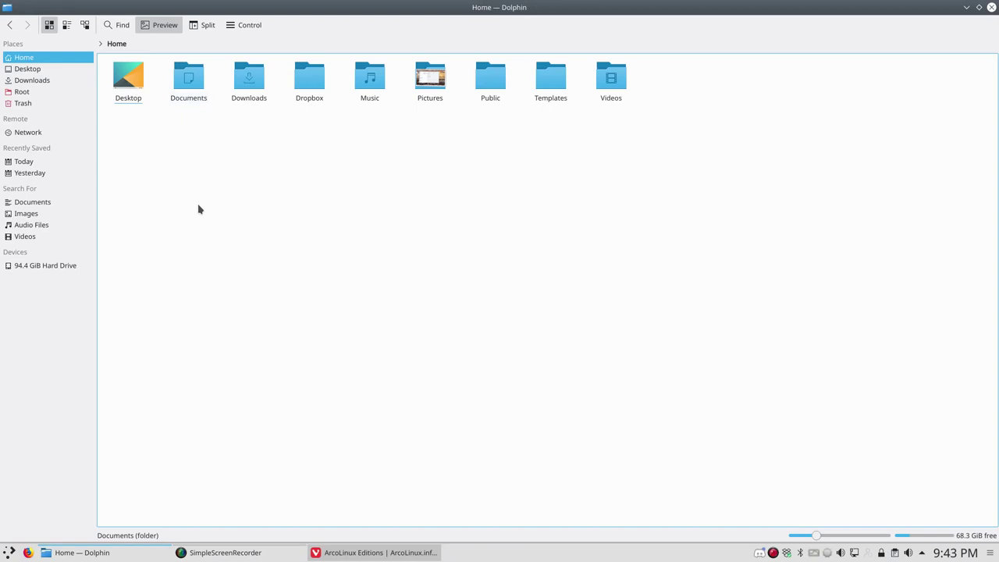
Show hidden files in Home, open the .config/autostart folder and select all of its desktop files
key("ctrl+h")
left_click(262, 87)
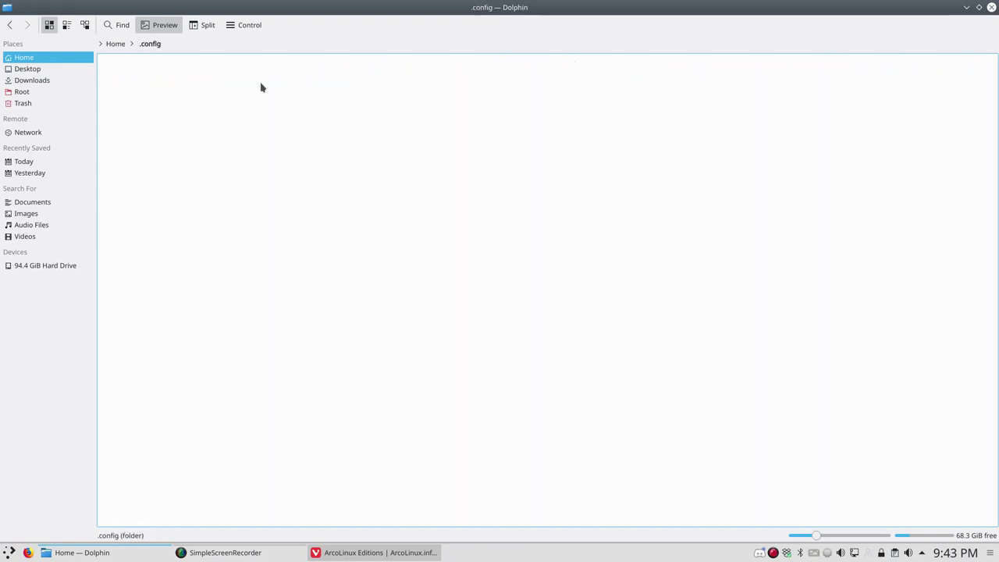
left_click(127, 85)
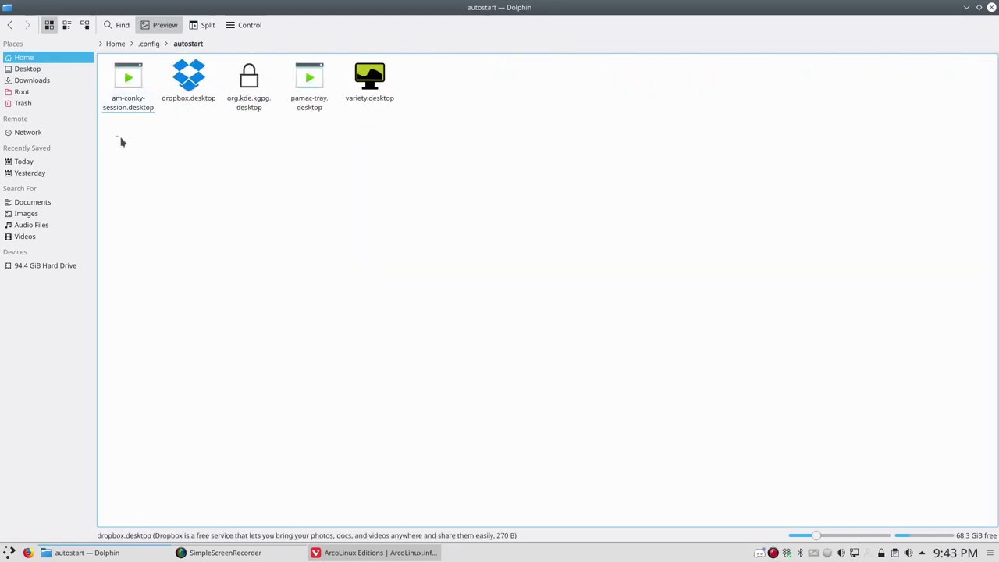
left_click_drag(121, 141, 672, 100)
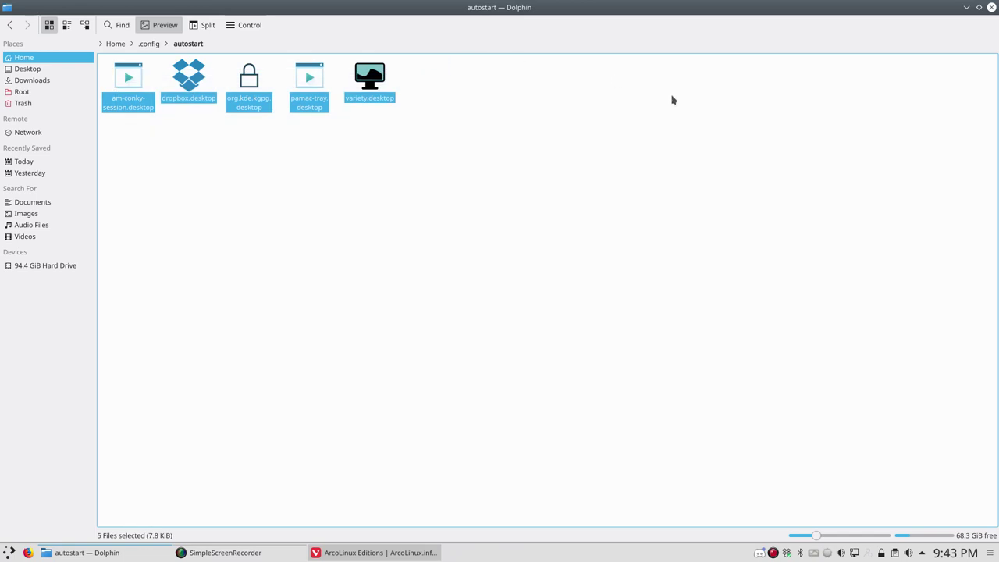
Close the Dolphin file manager and open the Autostart page of Startup and Shutdown in System Settings
left_click(582, 119)
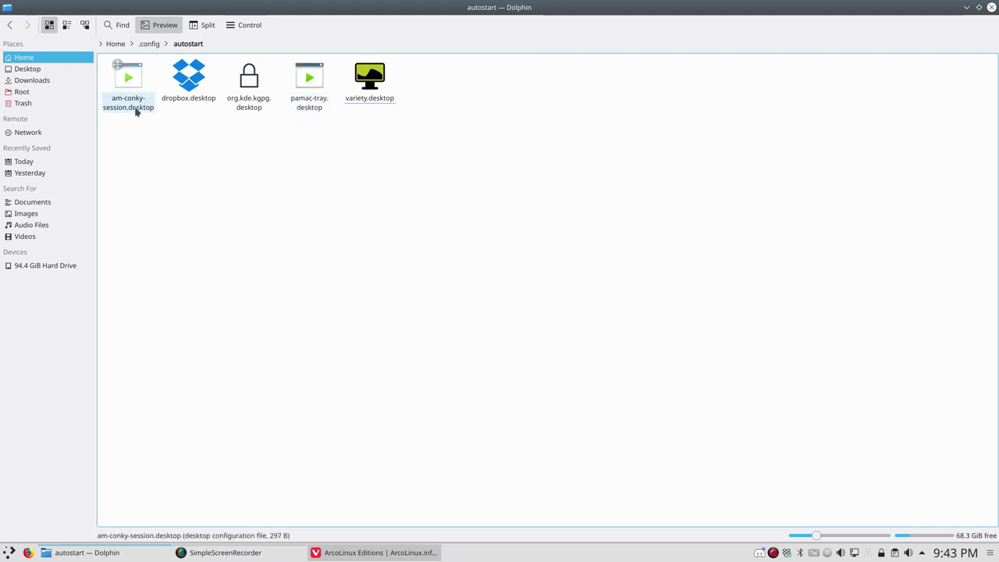
left_click(991, 7)
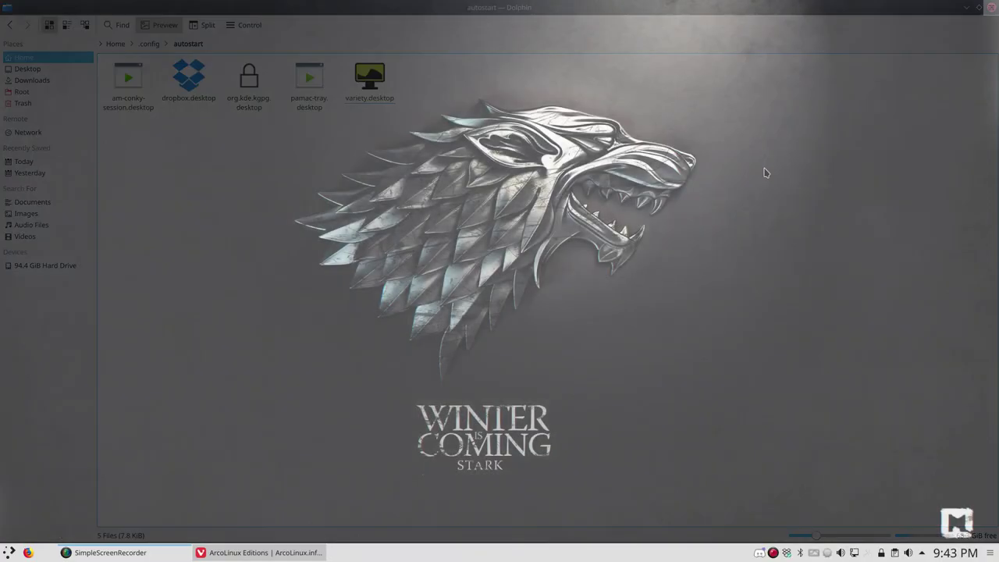
left_click(8, 551)
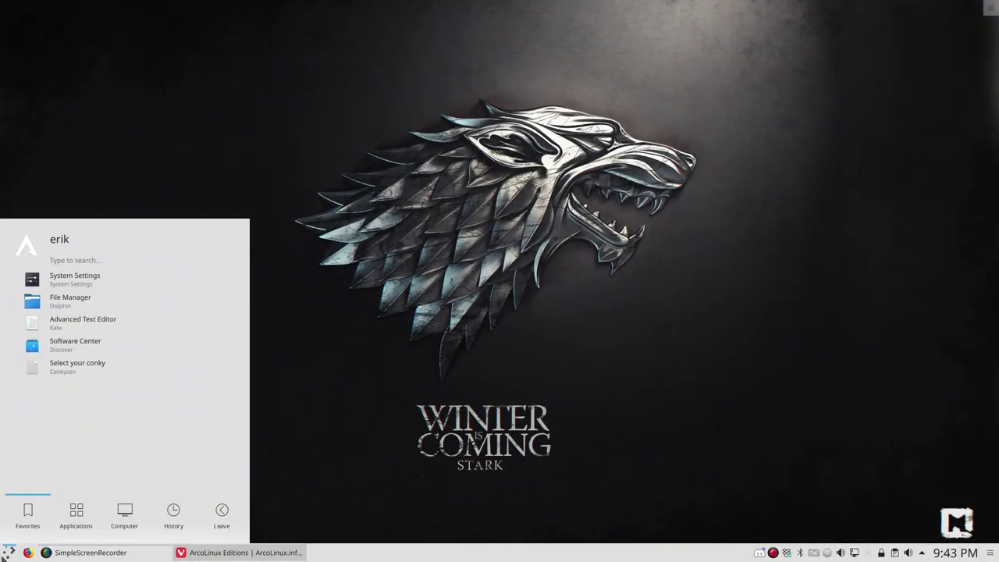
left_click(78, 286)
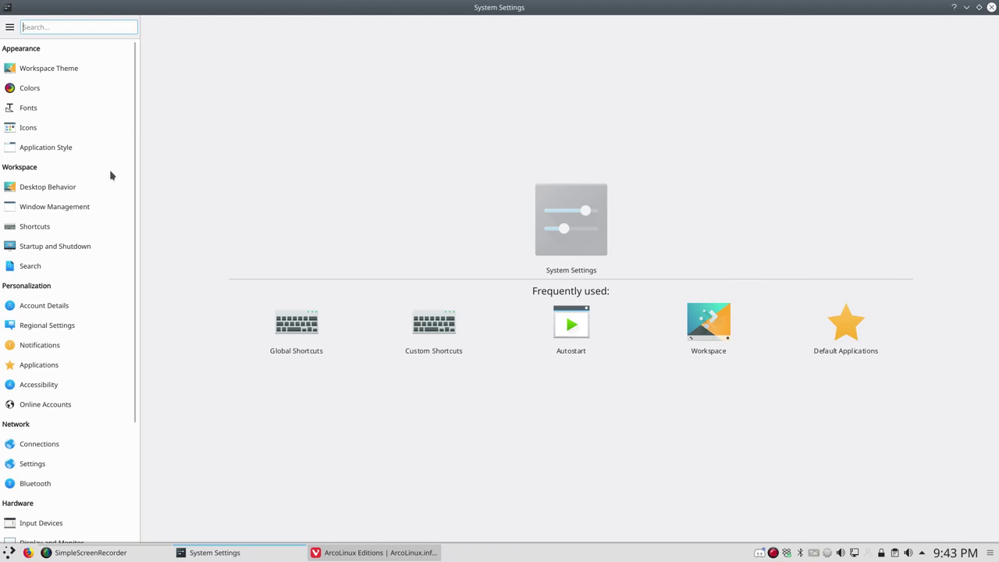
mouse_move(89, 206)
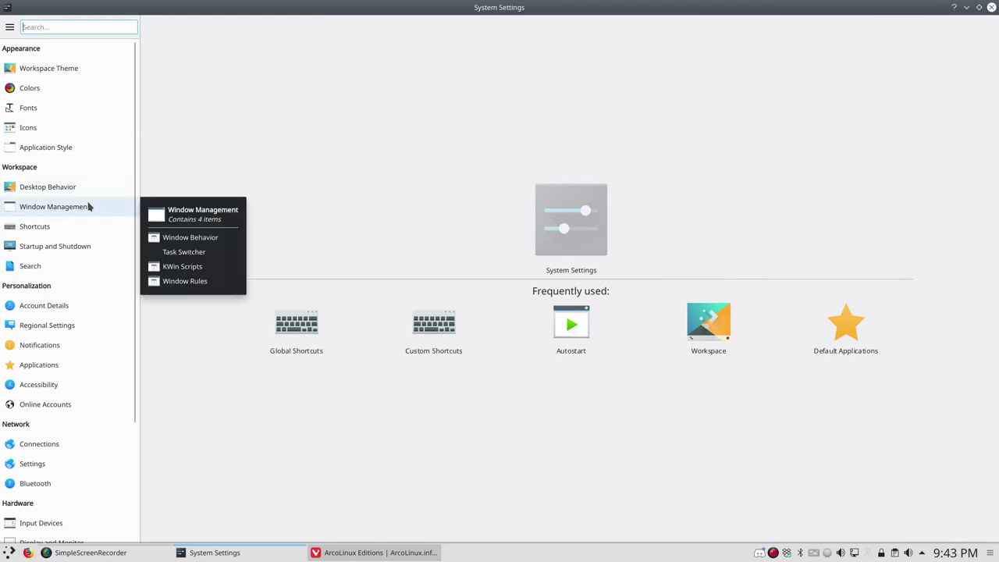
left_click(78, 247)
Start adding a program to autostart, search for "discord" and choose the Discord application under Internet
left_click(315, 510)
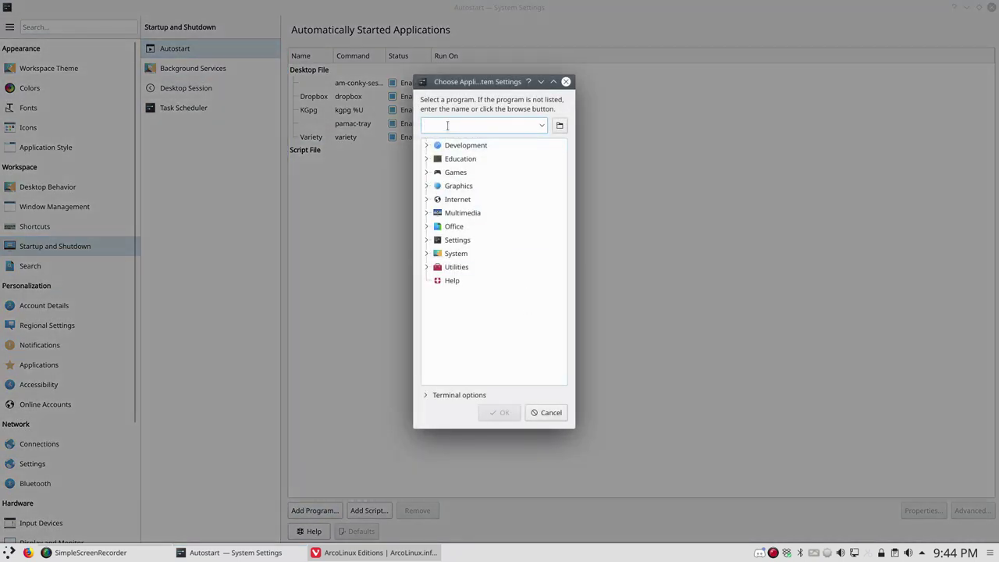
type("discord")
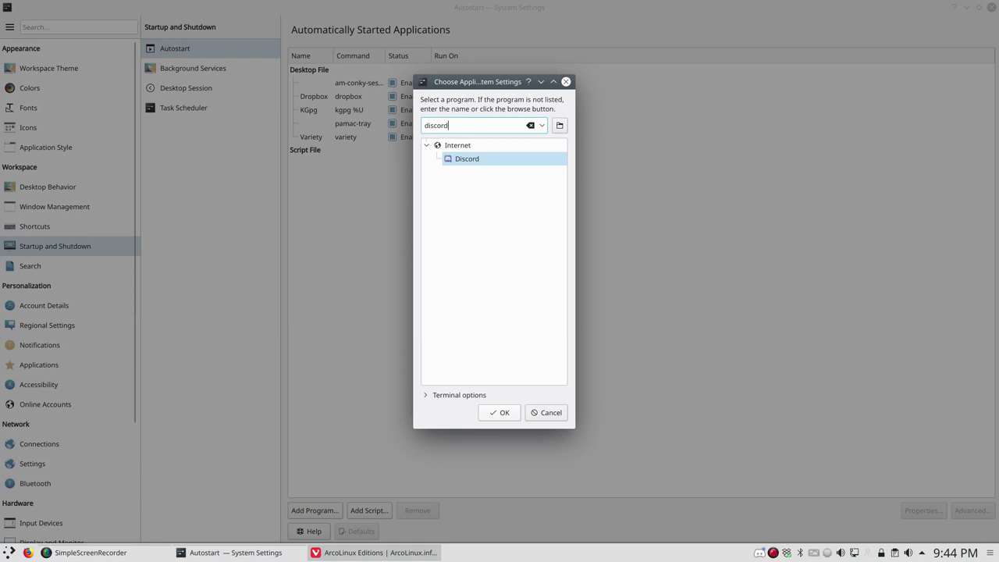
left_click(468, 159)
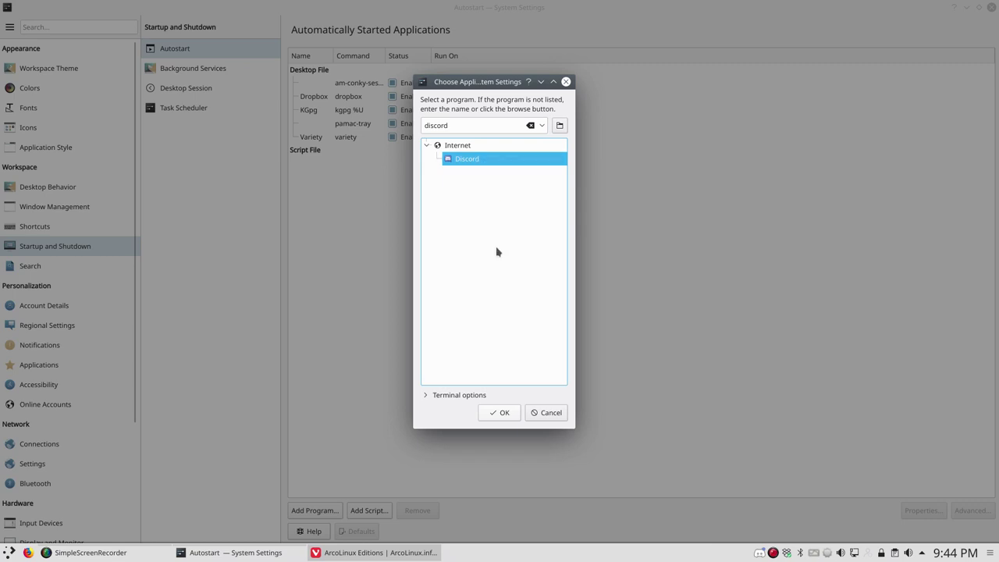
left_click(504, 414)
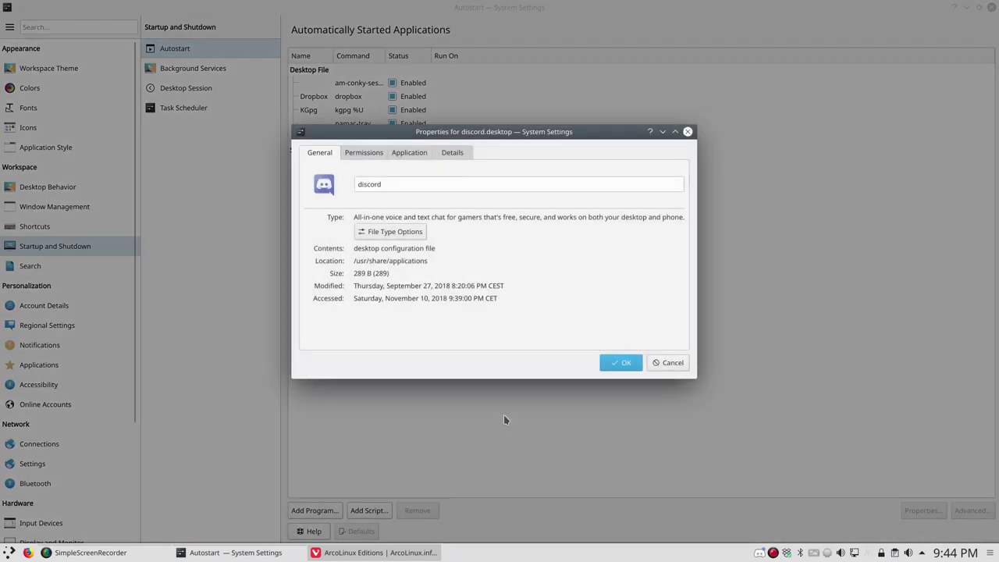
Examine the permissions, application command path and details in the properties of discord.desktop
left_click(372, 154)
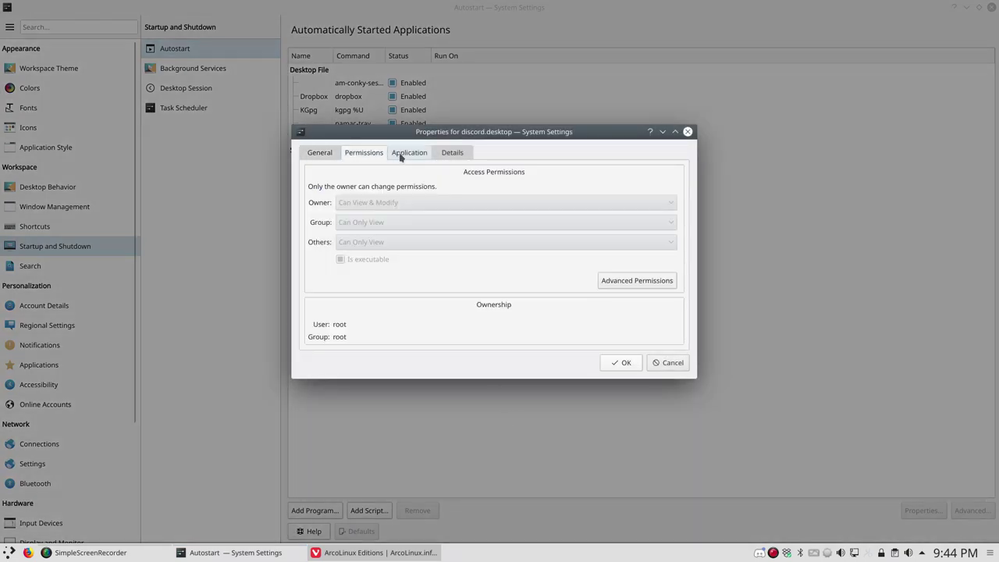
left_click(403, 155)
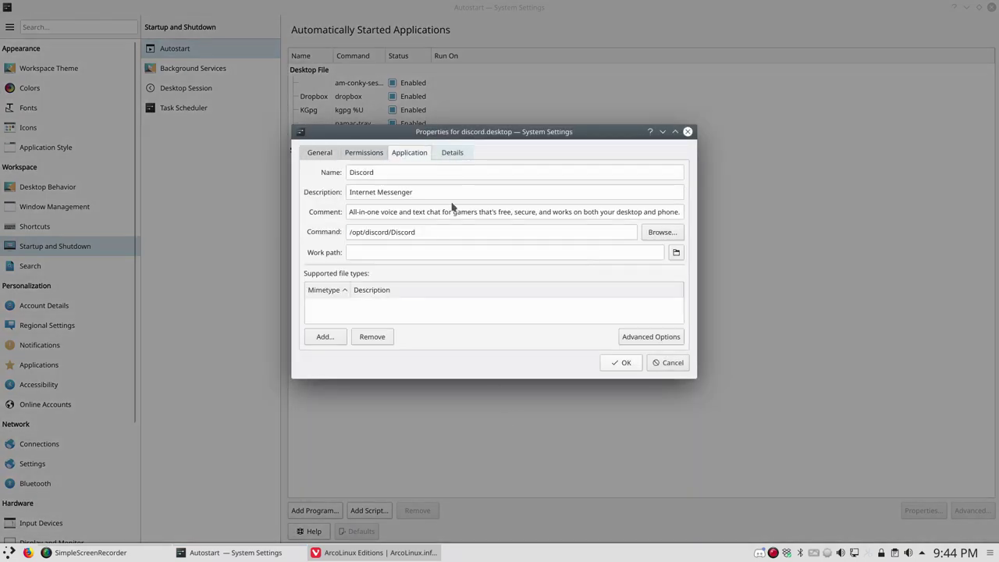
left_click_drag(365, 232, 346, 232)
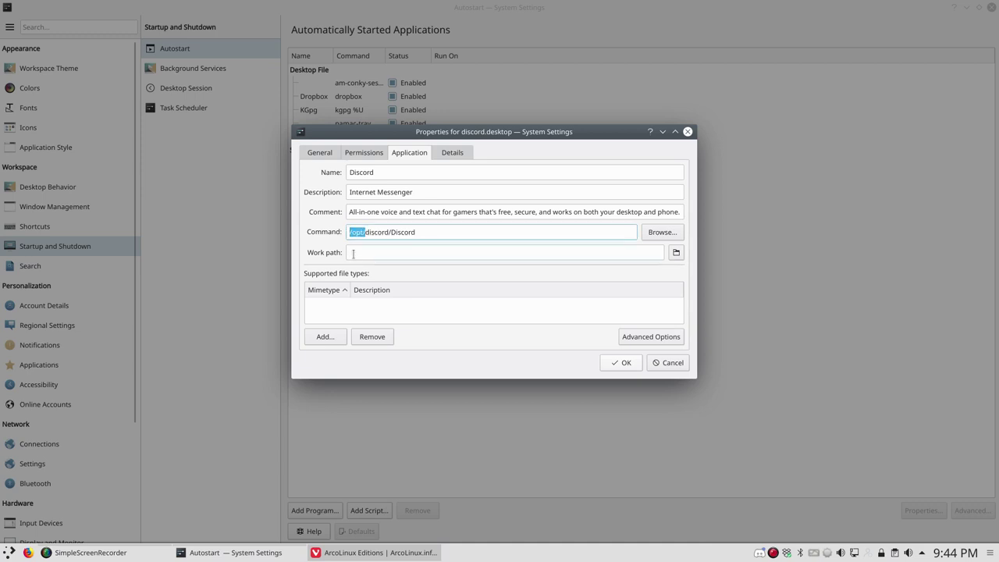
left_click(455, 154)
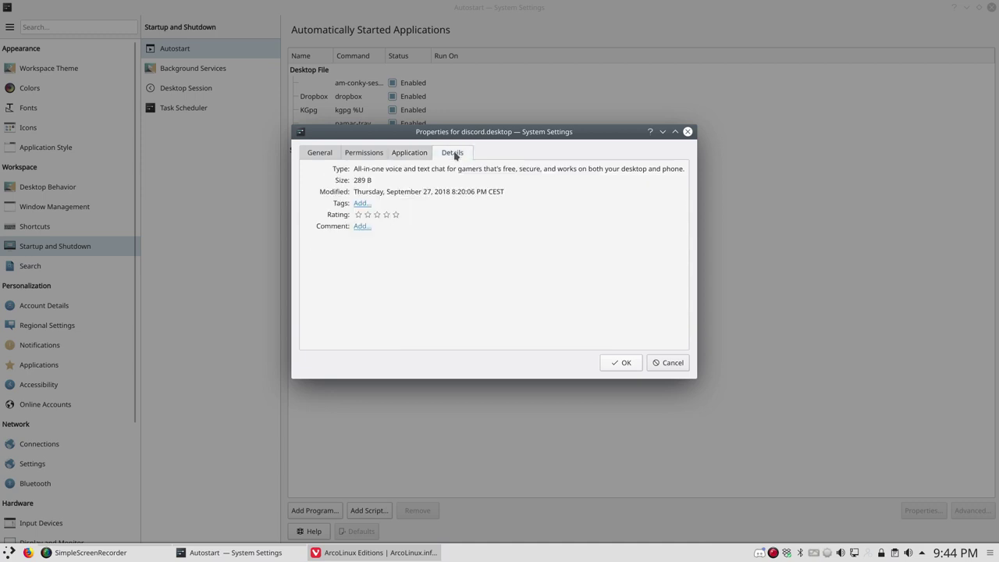
Accept the discord.desktop properties to add Discord to the automatically started applications, and close System Settings
left_click(623, 362)
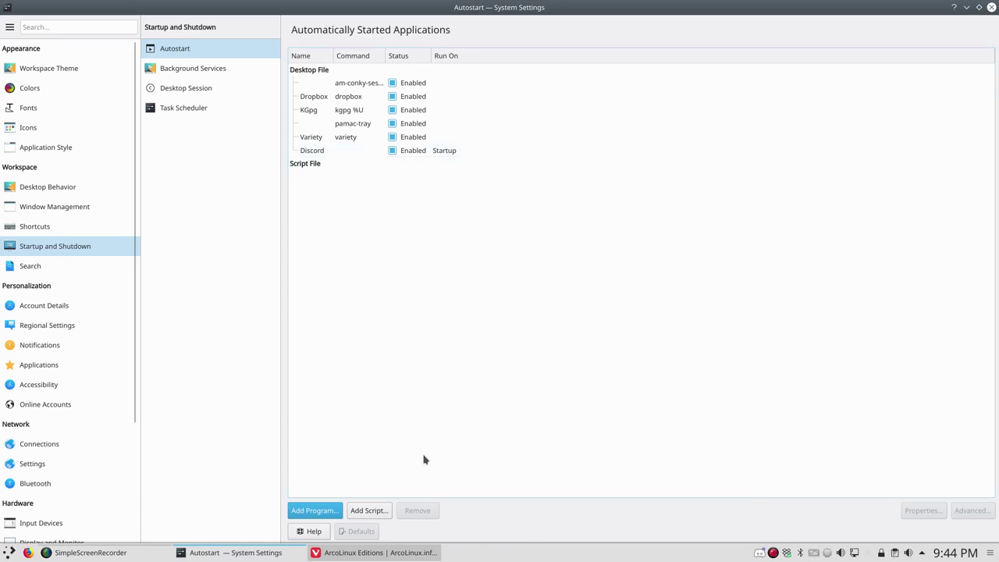
mouse_move(99, 197)
left_click(850, 213)
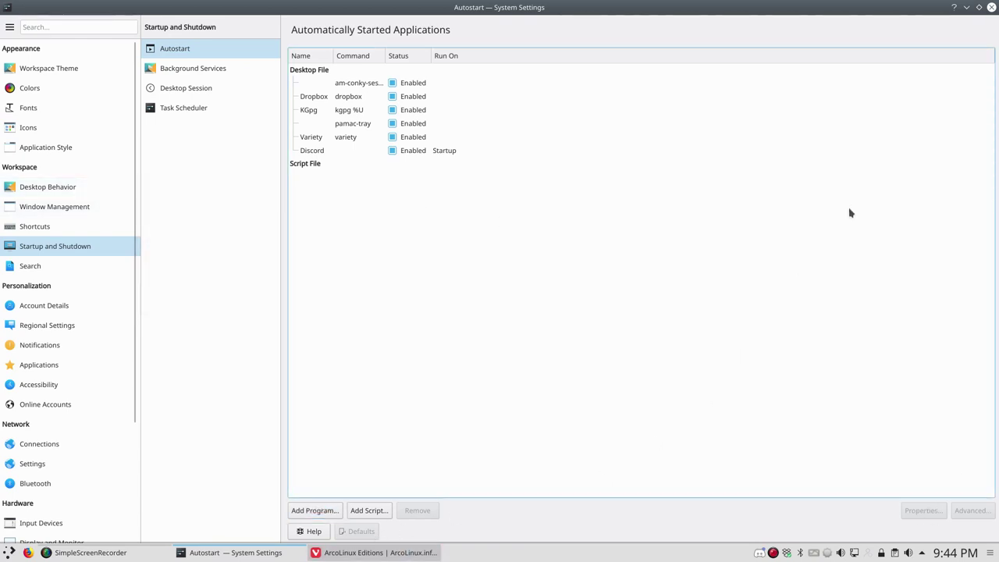
left_click(991, 7)
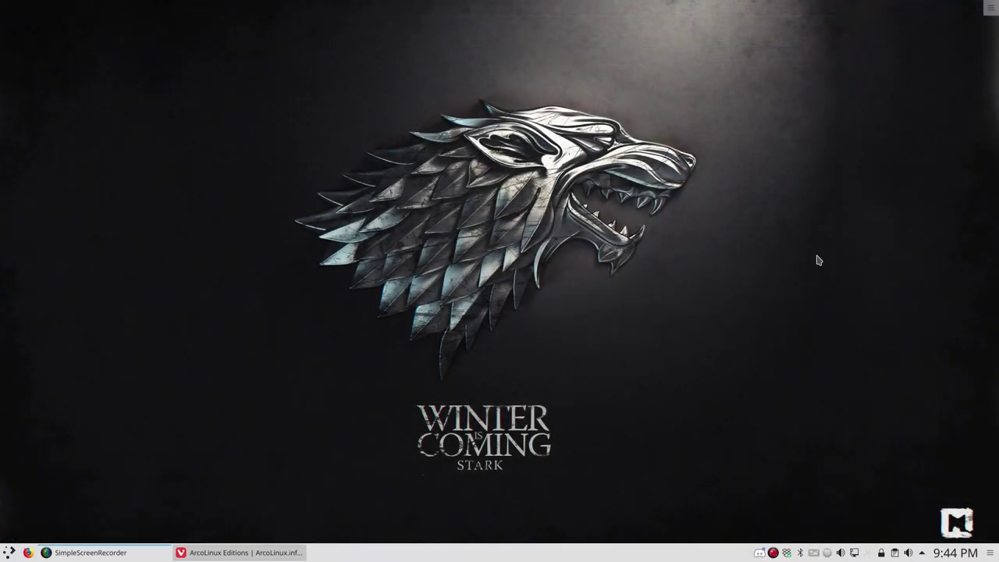